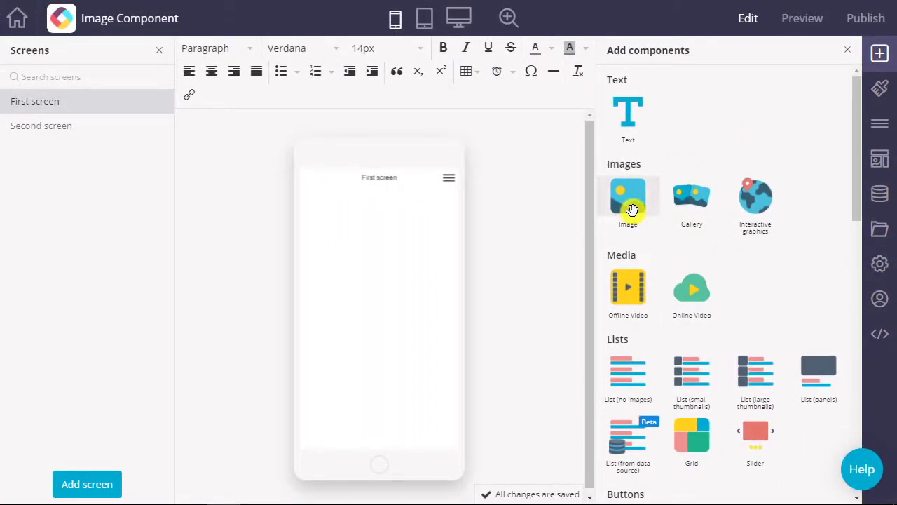
Add an Image component to the First screen using mountain.jpg and show its Image Editor options.
drag(632, 208, 398, 200)
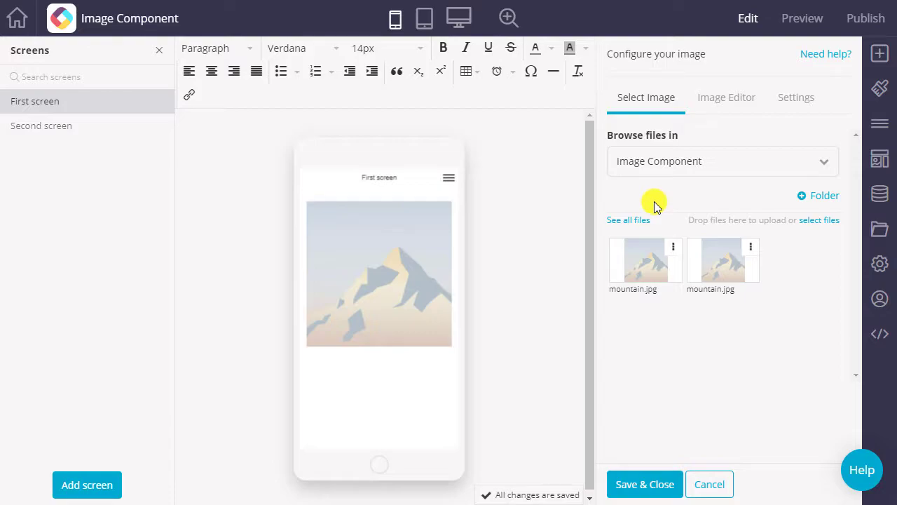
click(643, 279)
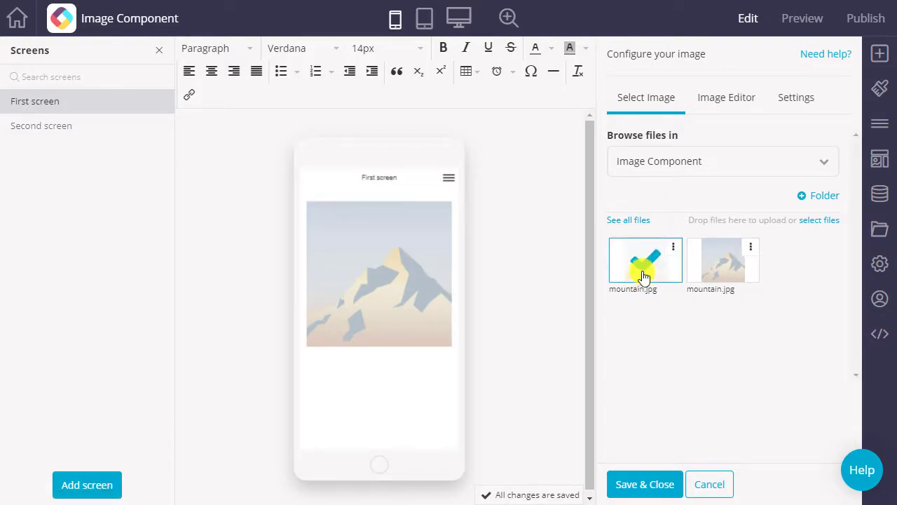
click(733, 101)
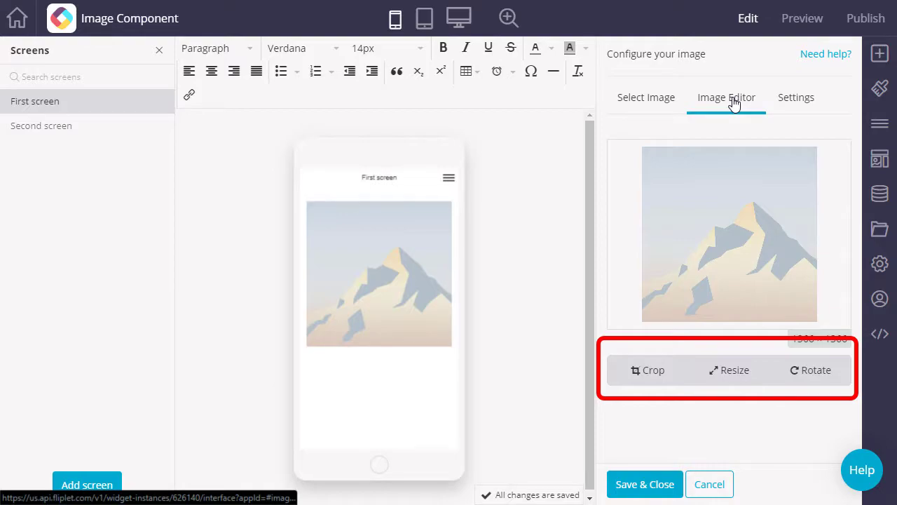
Show the image's Settings with tap interaction and deferred-loading choices.
click(798, 103)
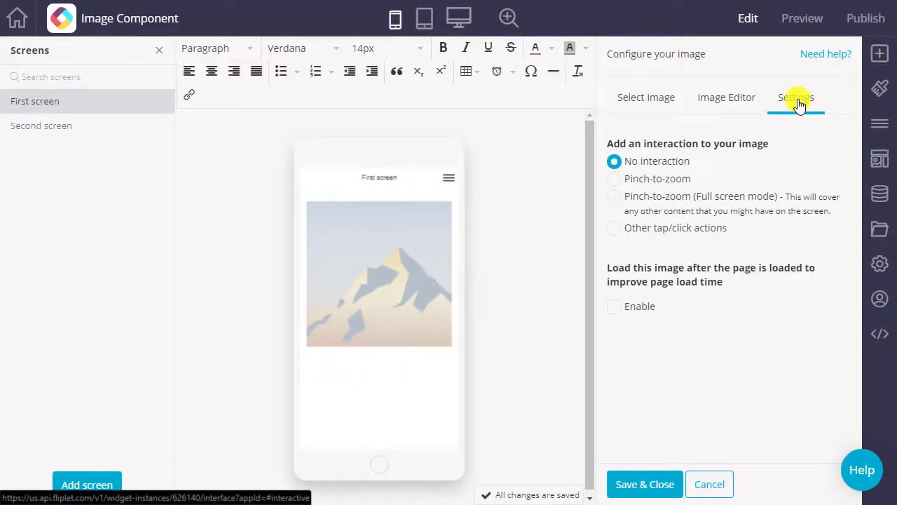
Link the image's tap action to display Second screen.
click(687, 235)
click(694, 273)
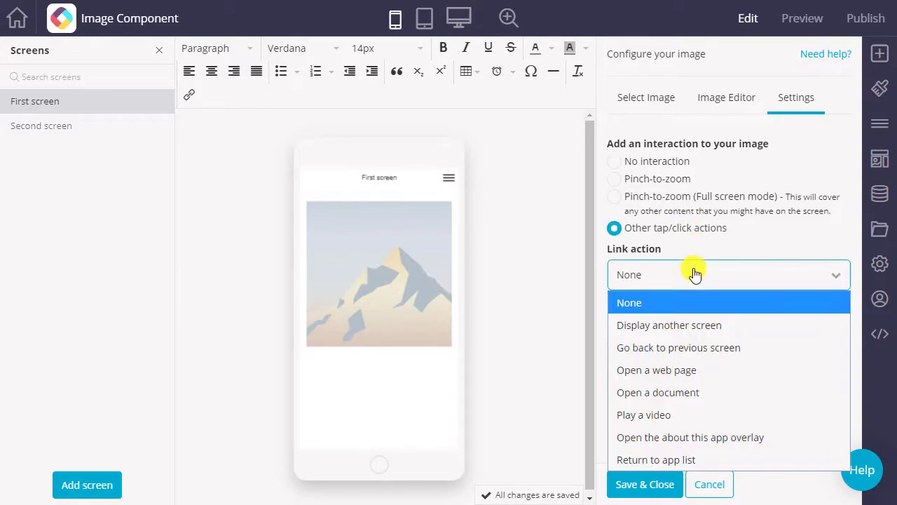
click(693, 325)
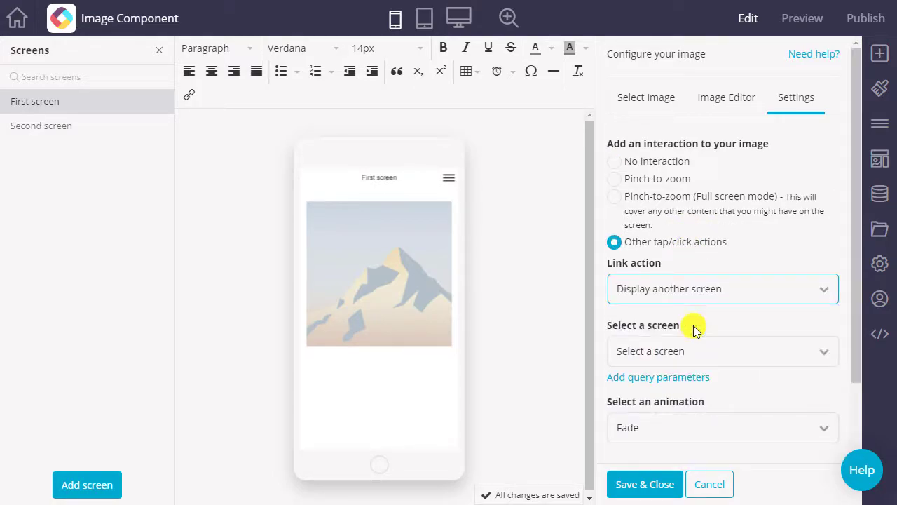
click(697, 354)
click(681, 425)
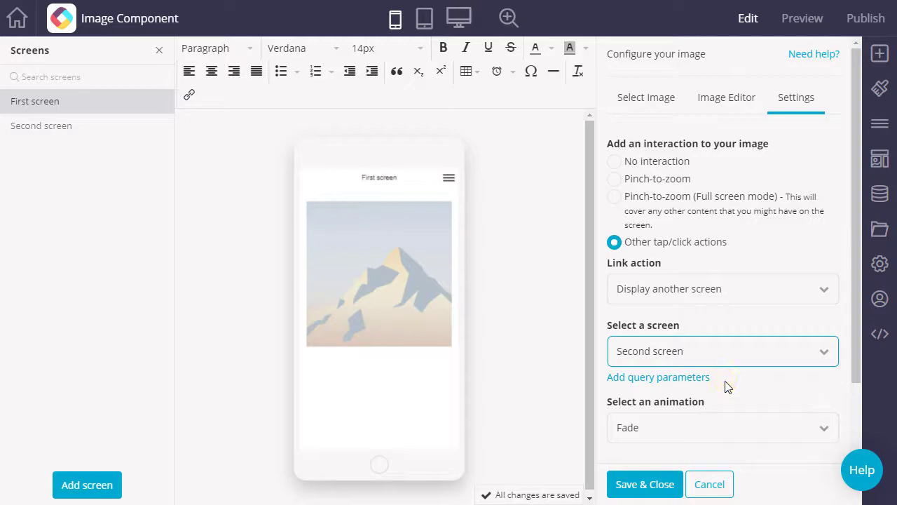
scroll(727, 386, down, 3)
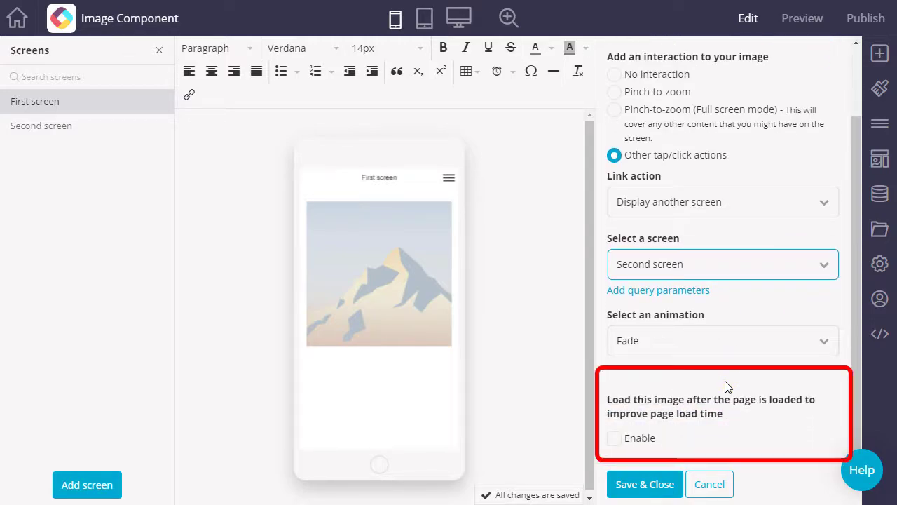
Enable deferred loading, save the settings, and tap the image in preview to reach Second screen.
click(617, 443)
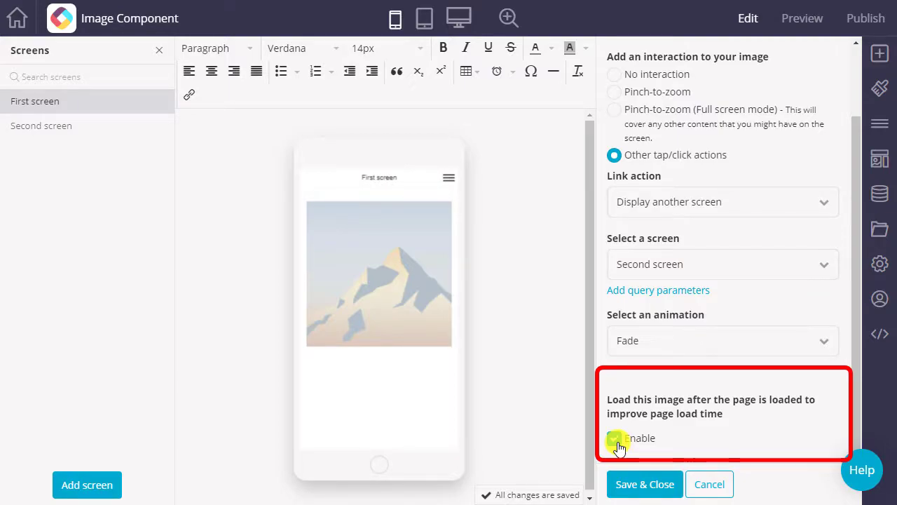
click(627, 483)
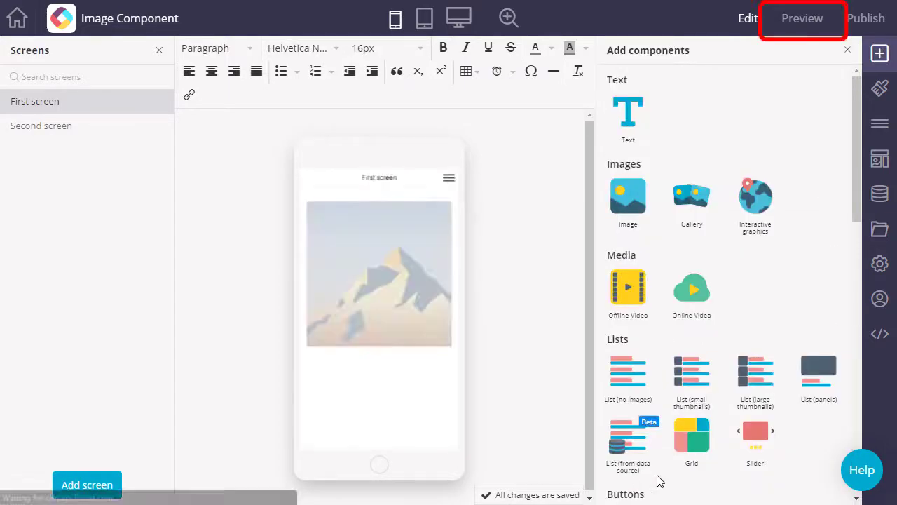
click(801, 18)
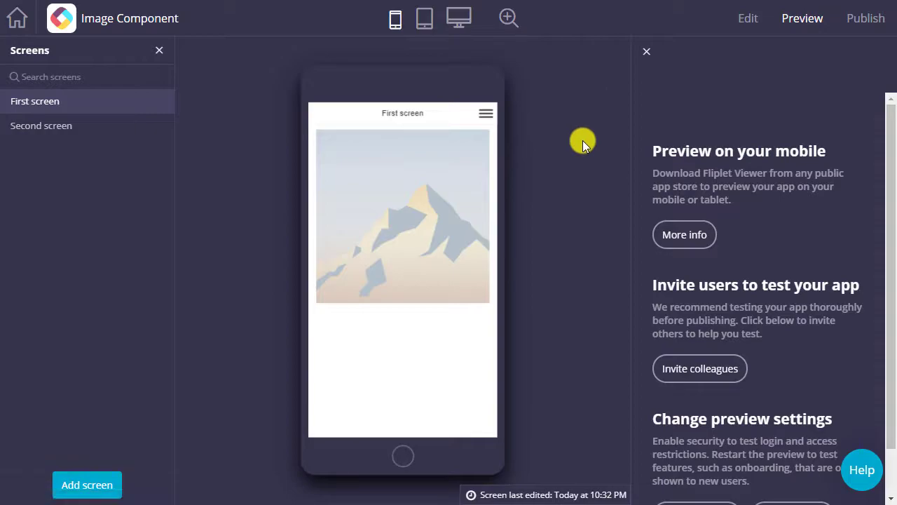
click(410, 232)
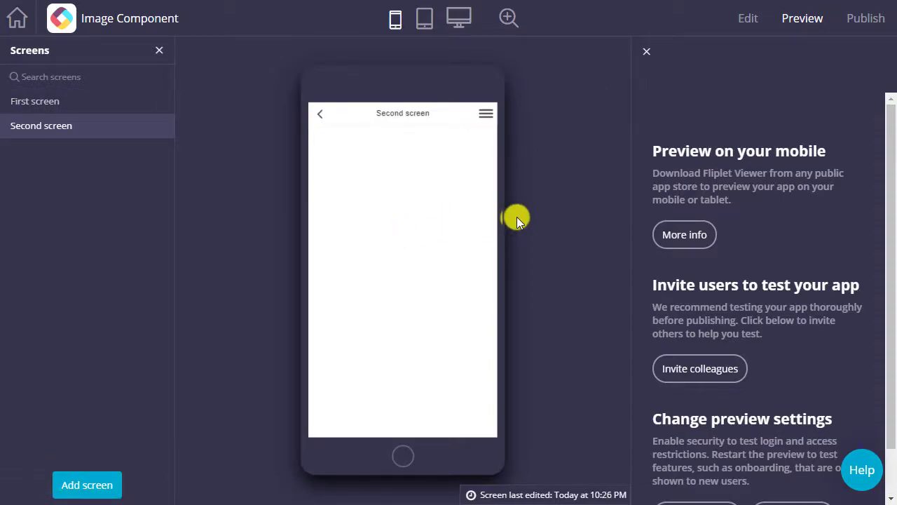